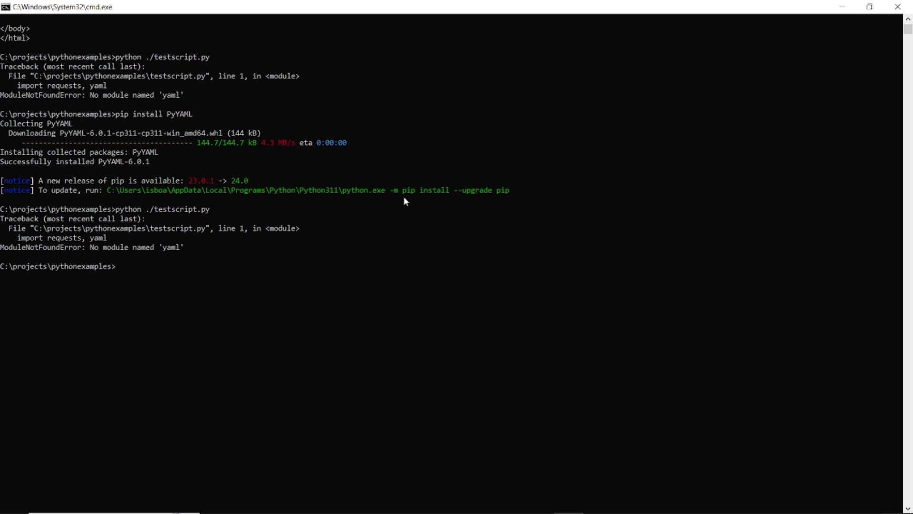
# Step: Mark the earlier 'pip install PyYAML', 'python ./testscript.py' and ModuleNotFoundError lines in the console
pyautogui.click(113, 114)
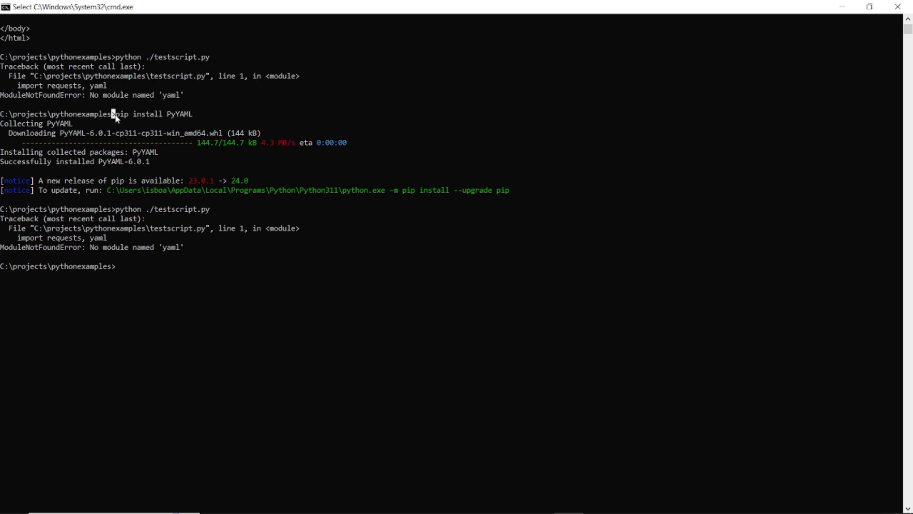
pyautogui.moveTo(166, 117); pyautogui.dragTo(196, 118)
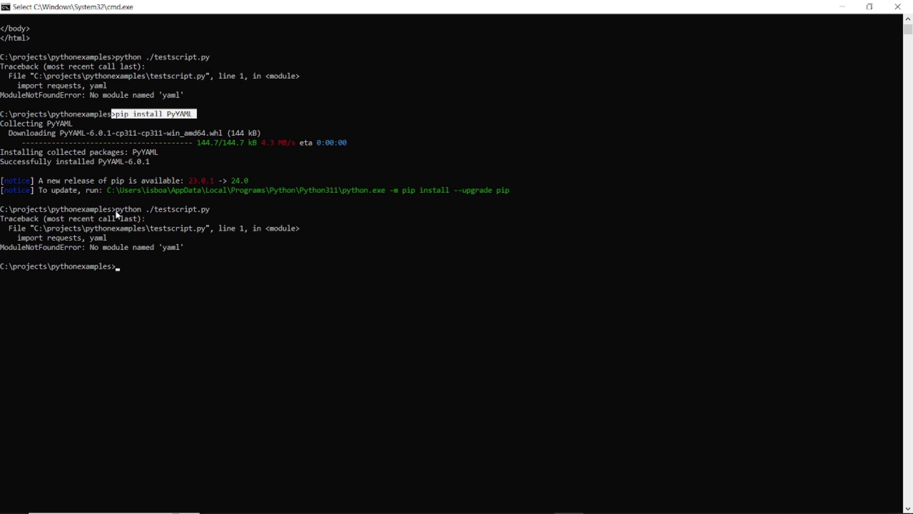
pyautogui.moveTo(114, 210); pyautogui.dragTo(212, 213)
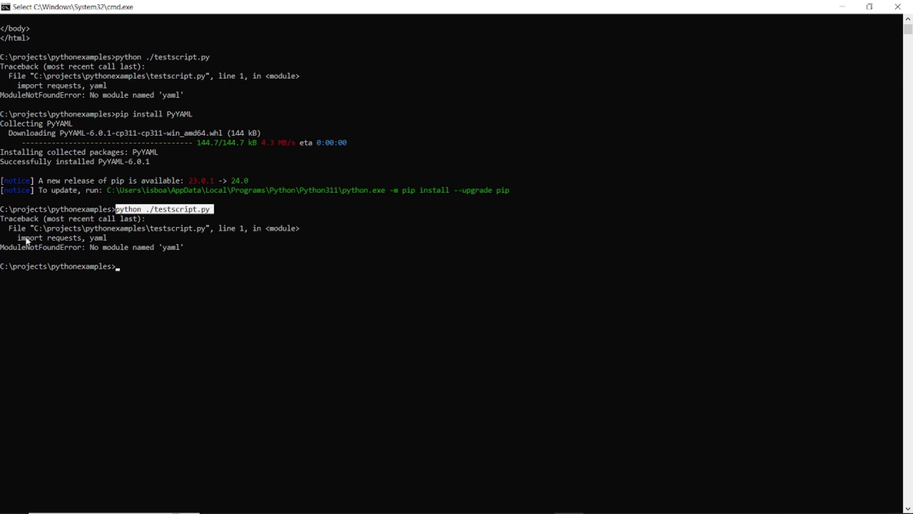
pyautogui.moveTo(1, 251); pyautogui.dragTo(140, 254)
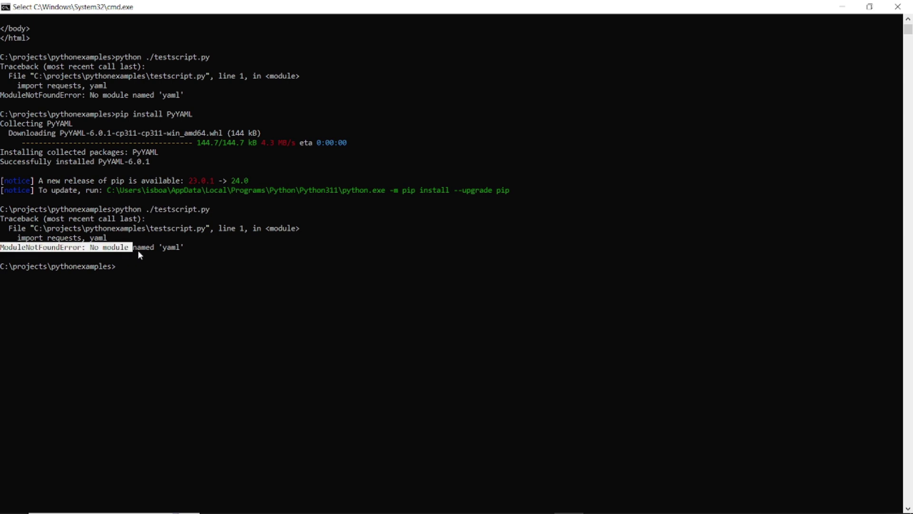
pyautogui.click(178, 248)
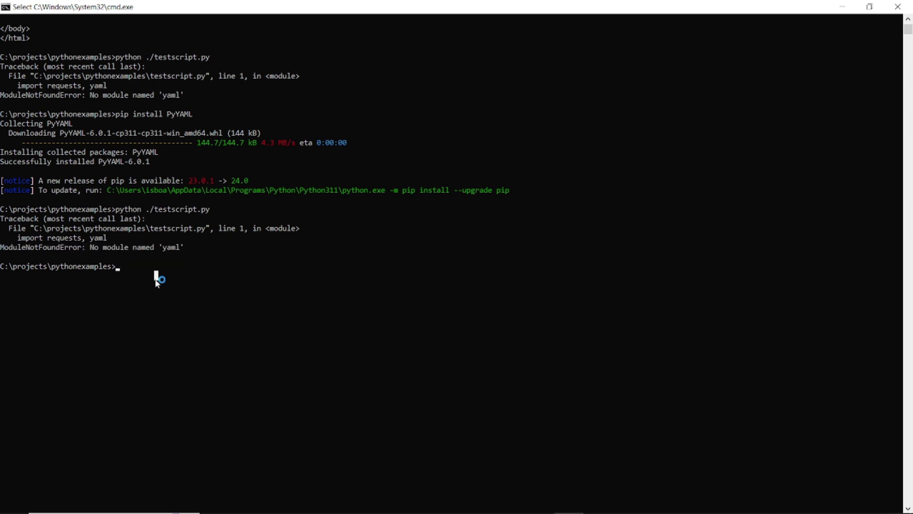
pyautogui.write('python ./testscript.py')
pyautogui.press('Escape')
# Step: Recall 'pip install PyYAML' from command history and run it again
pyautogui.press('Up')
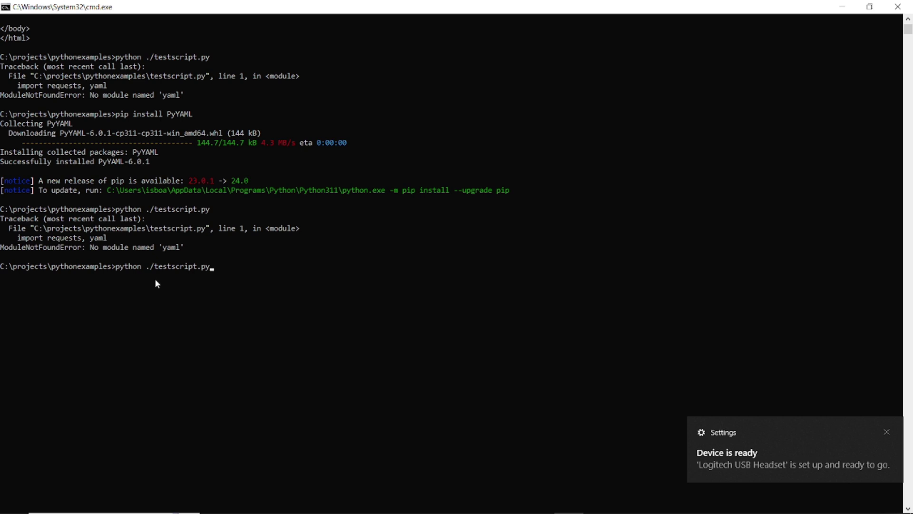
pyautogui.click(207, 272)
pyautogui.press('Escape')
pyautogui.press('Up')
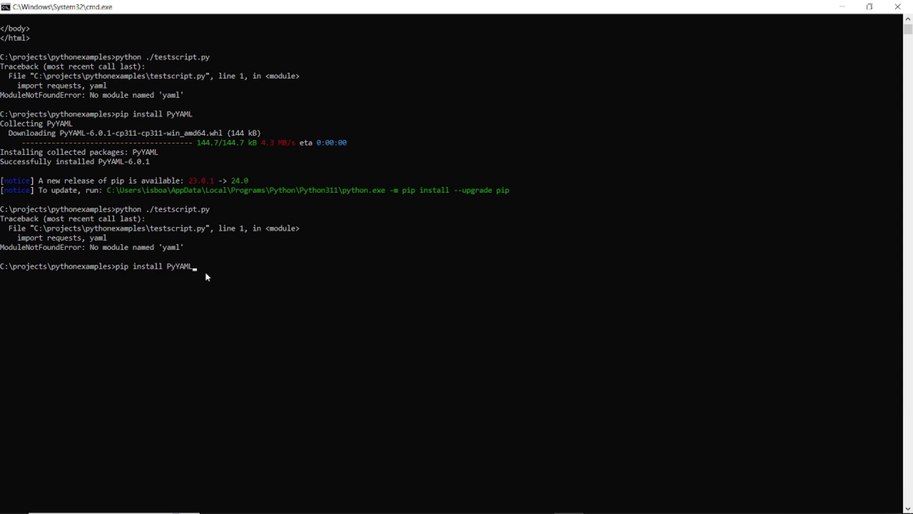
pyautogui.press('Return')
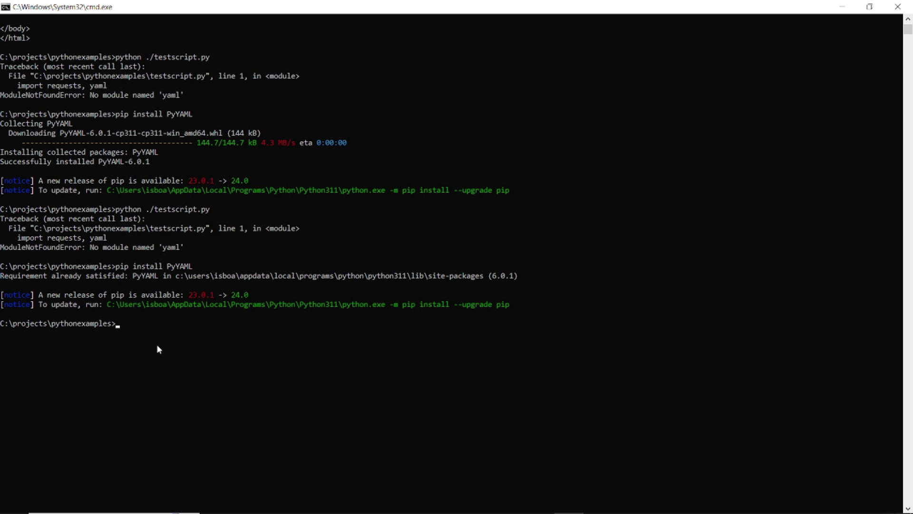
# Step: Rerun 'python ./testscript.py' from history, which still reports No module named 'yaml'
pyautogui.press('Up')
pyautogui.press('Up')
pyautogui.press('Return')
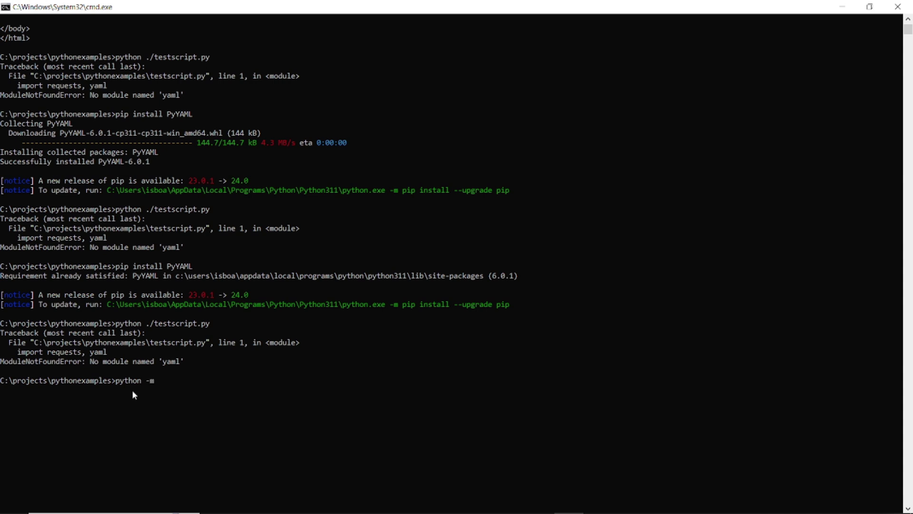
pyautogui.write(' pip ')
pyautogui.write('install')
pyautogui.write(' P')
pyautogui.write('yYAML')
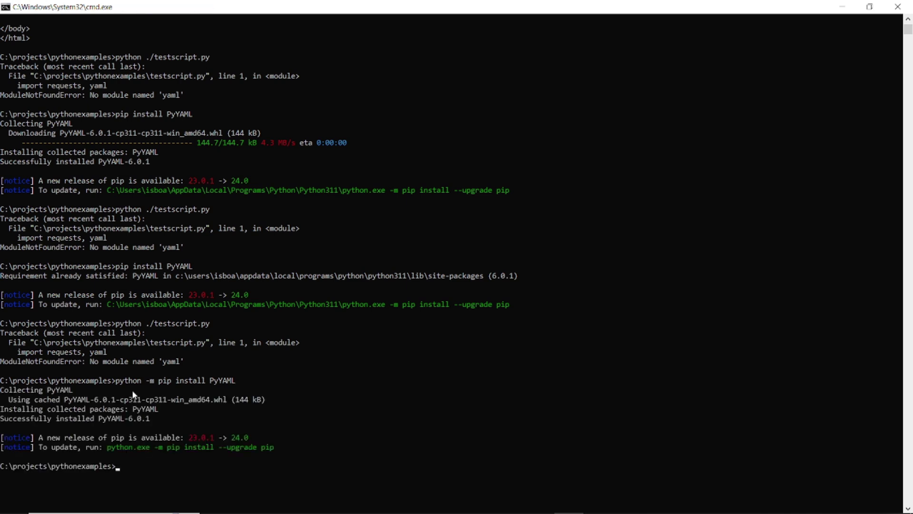
pyautogui.scroll(-1, 133, 393)
pyautogui.scroll(-1, 132, 393)
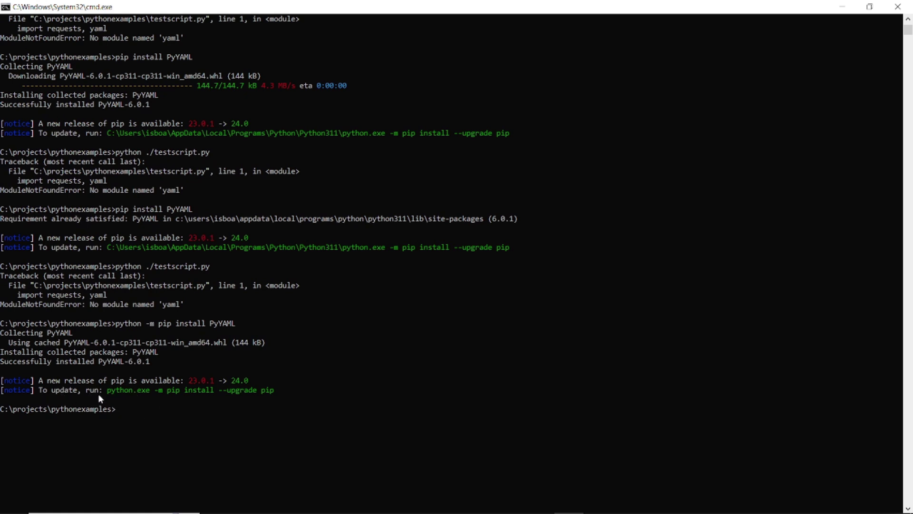
# Step: Rerun 'python ./testscript.py' from history, now printing the HTML test page
pyautogui.press('Up')
pyautogui.press('Up')
pyautogui.press('Return')
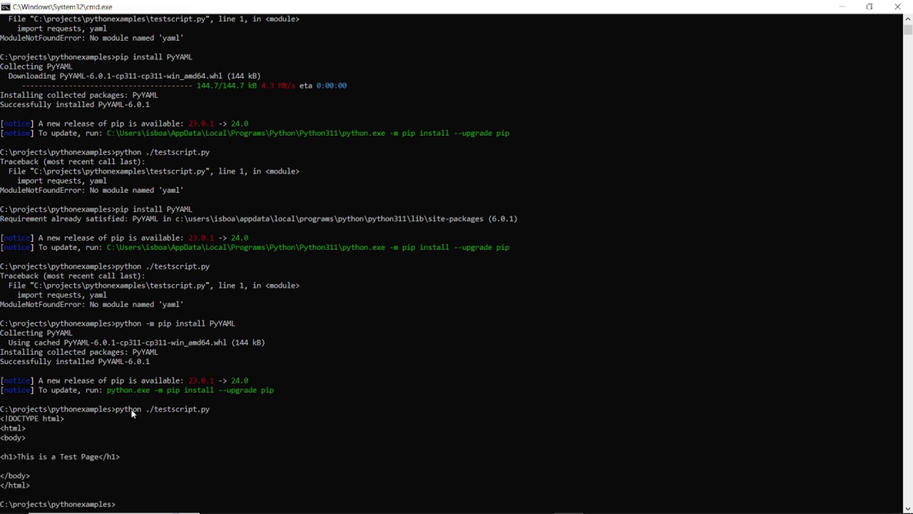
pyautogui.scroll(-3, 131, 409)
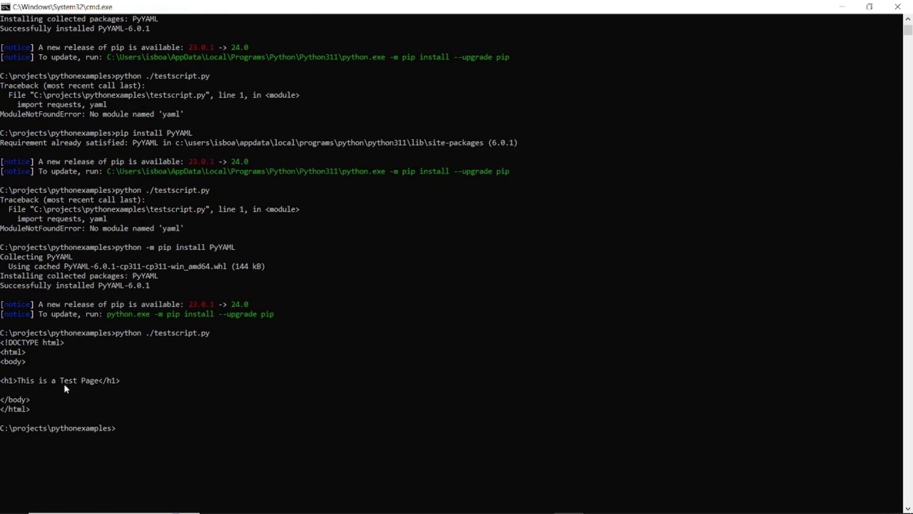